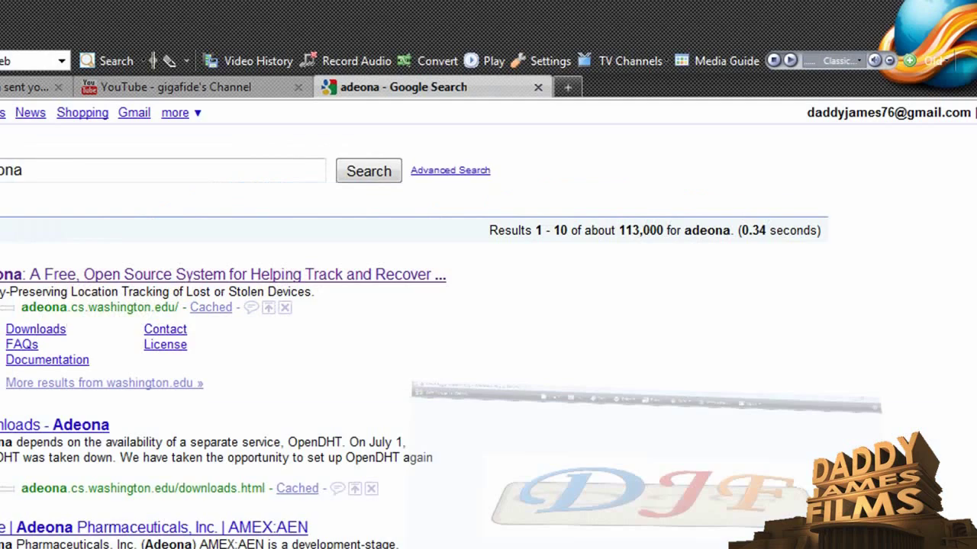
Run a Google search for 'adeona' in Firefox.
{"action": "left_click", "coordinate": [249, 88]}
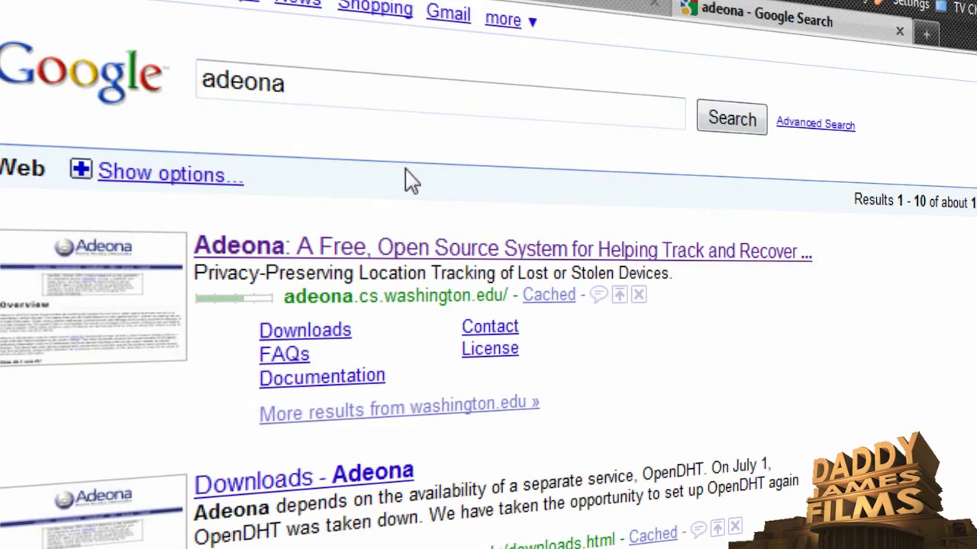
Open the top result, the Adeona project site at adeona.cs.washington.edu.
{"action": "left_click", "coordinate": [363, 259]}
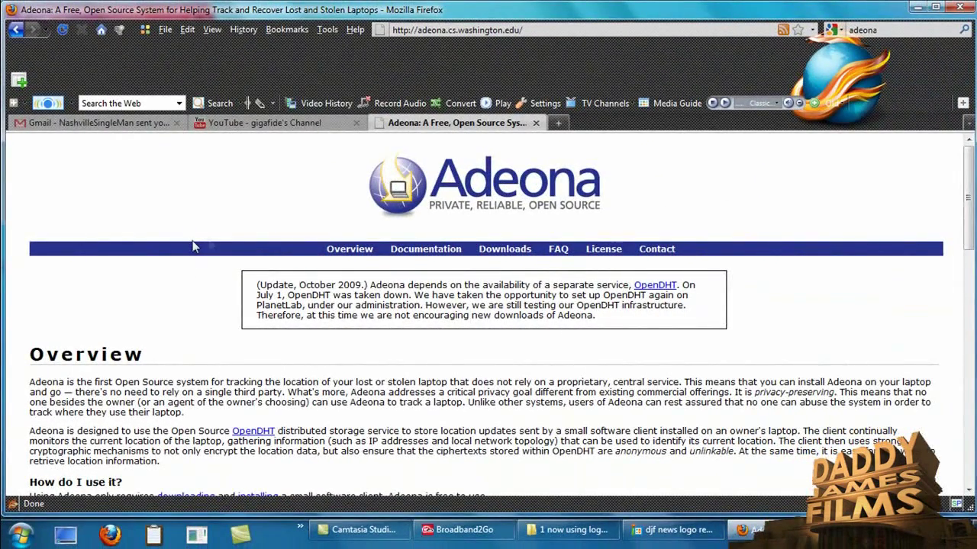
{"action": "left_click_drag", "start_coordinate": [970, 204], "coordinate": [969, 295]}
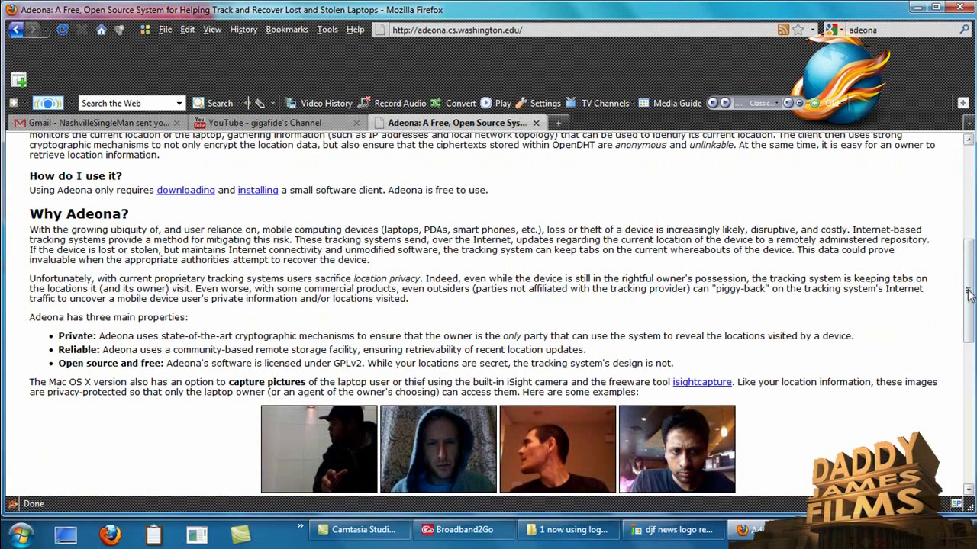
{"action": "left_click_drag", "start_coordinate": [969, 294], "coordinate": [969, 324]}
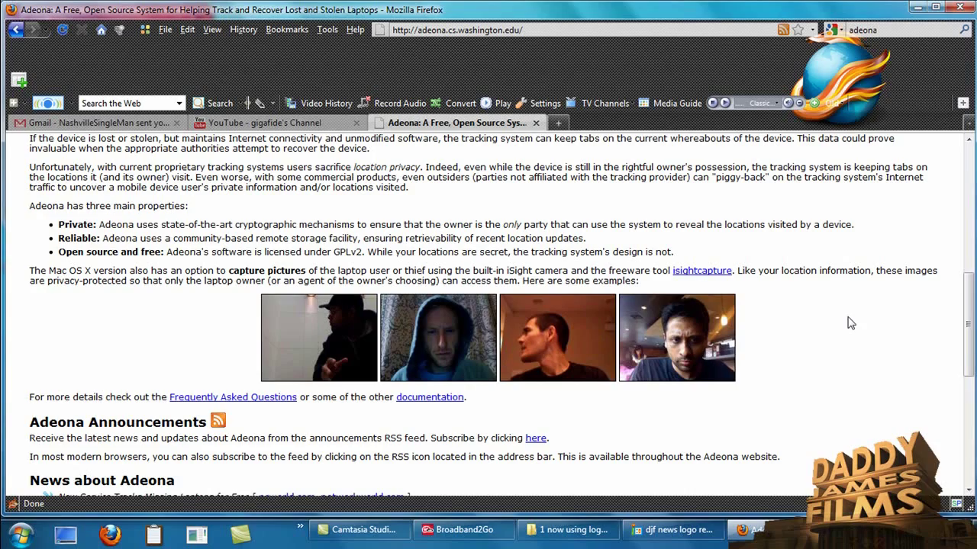
{"action": "scroll", "coordinate": [851, 324], "scroll_direction": "up", "scroll_amount": 10}
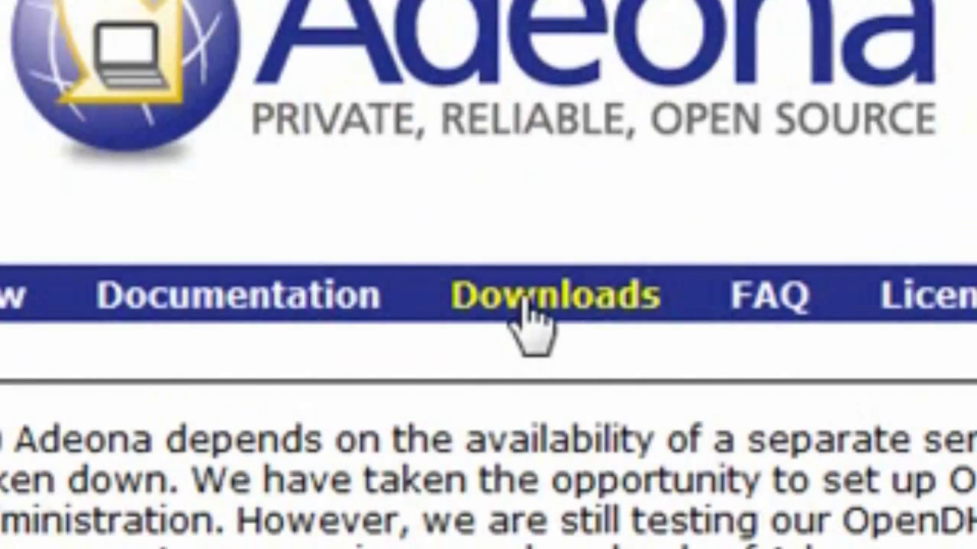
Go to the Adeona Downloads page and scroll to the Adeona Packages list.
{"action": "left_click", "coordinate": [518, 288]}
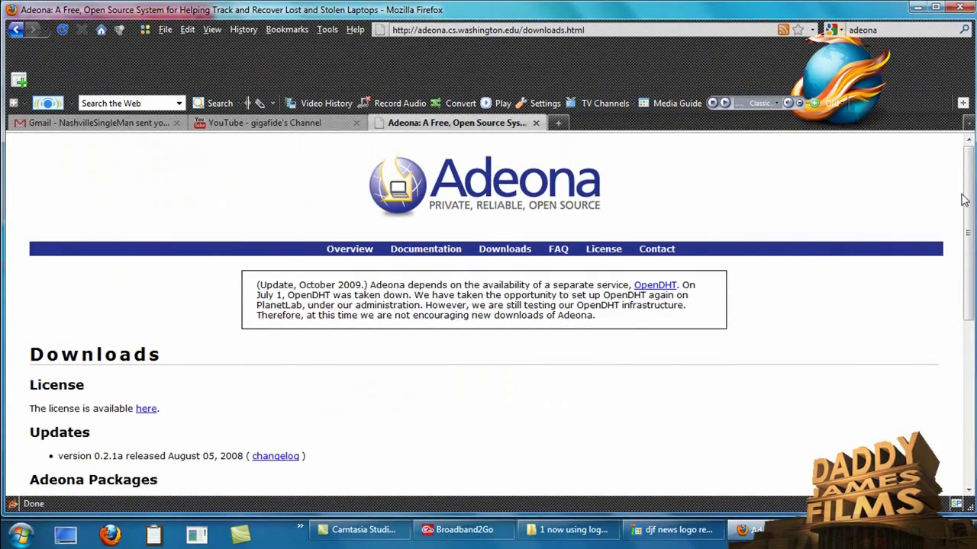
{"action": "left_click_drag", "start_coordinate": [969, 220], "coordinate": [969, 381]}
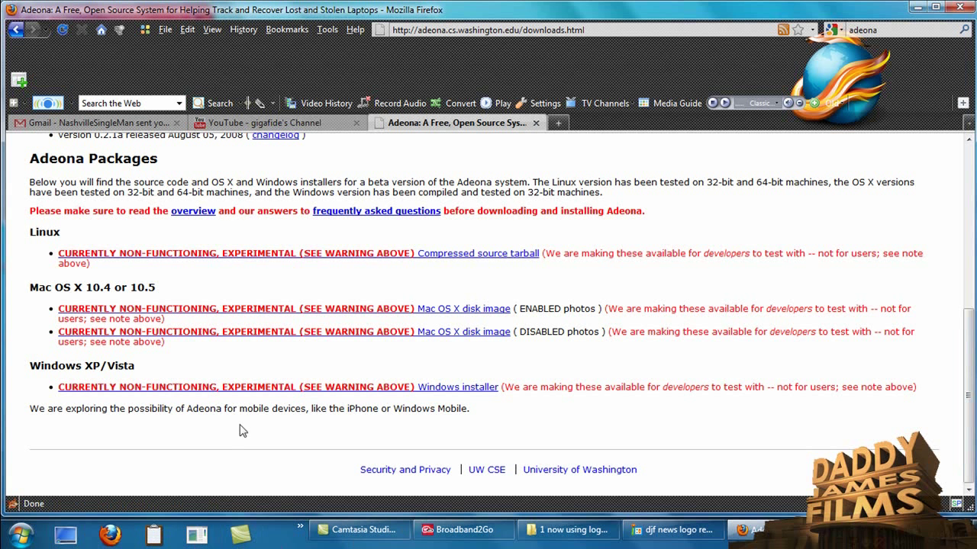
Save the Windows XP/Vista installer AdeonaSetup.exe to the Desktop.
{"action": "left_click", "coordinate": [251, 387]}
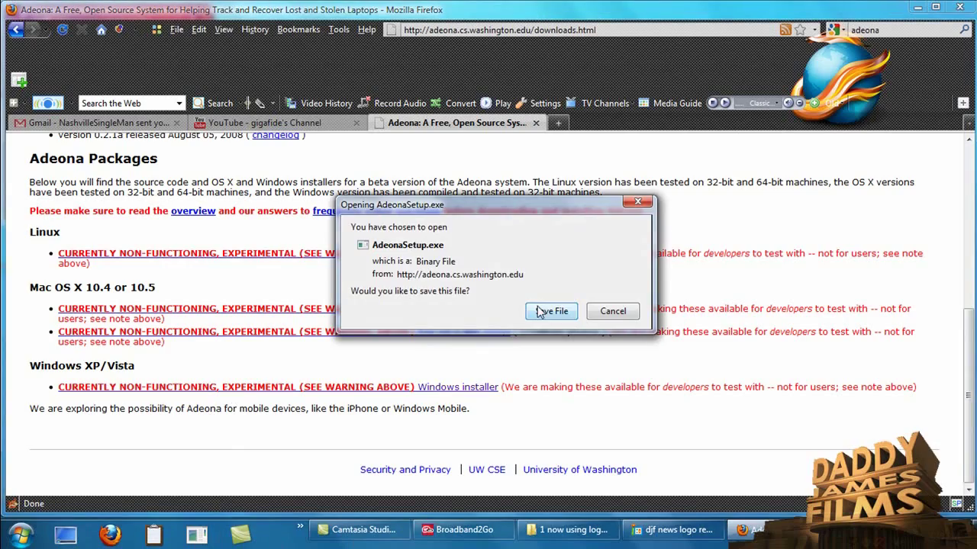
{"action": "left_click", "coordinate": [542, 313]}
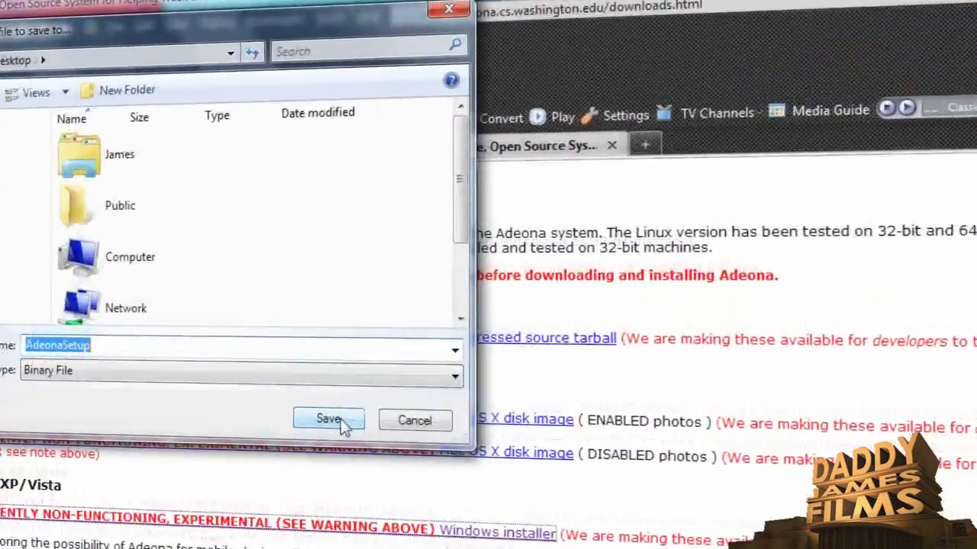
{"action": "left_click", "coordinate": [337, 312]}
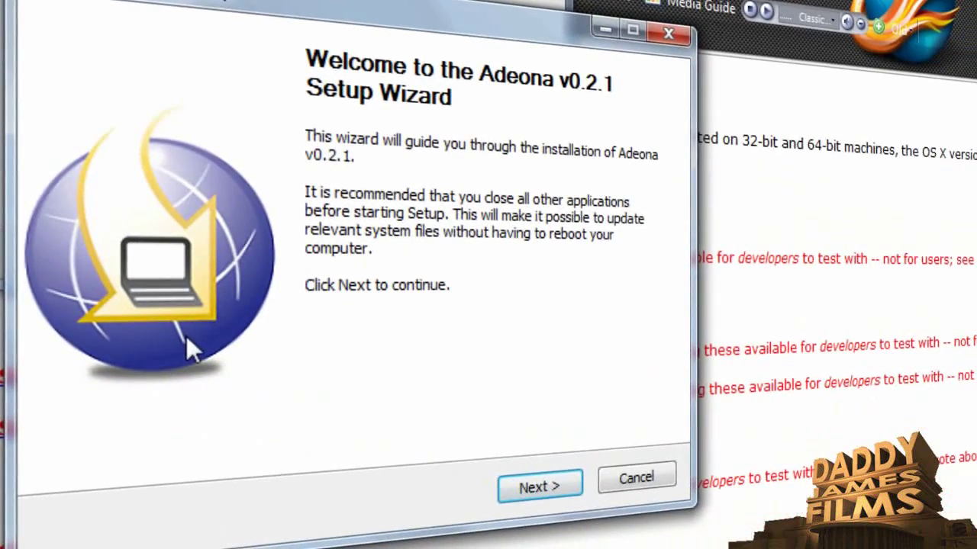
Install Adeona v0.2.1 with both components into C:\Program Files\Adeona, allowing the Comodo security alert.
{"action": "left_click", "coordinate": [519, 493]}
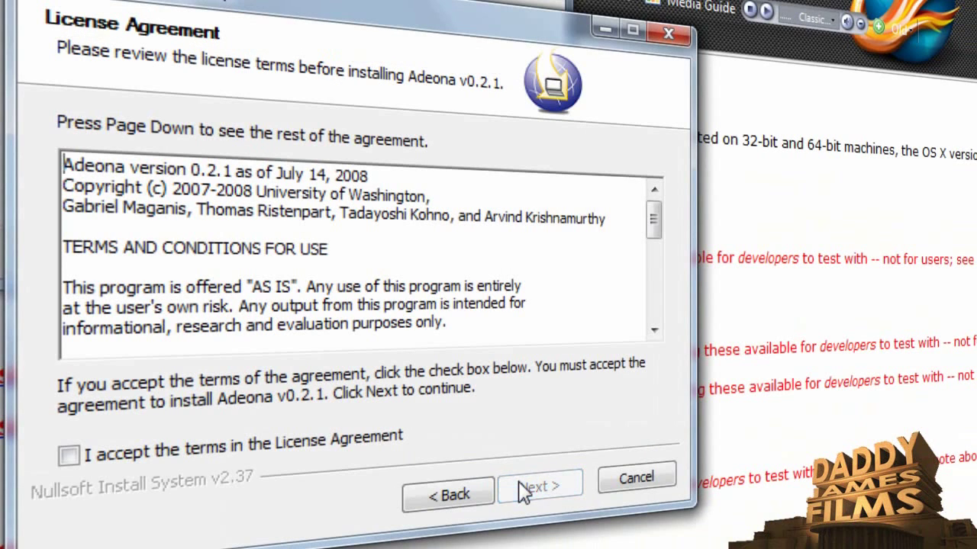
{"action": "left_click", "coordinate": [69, 455]}
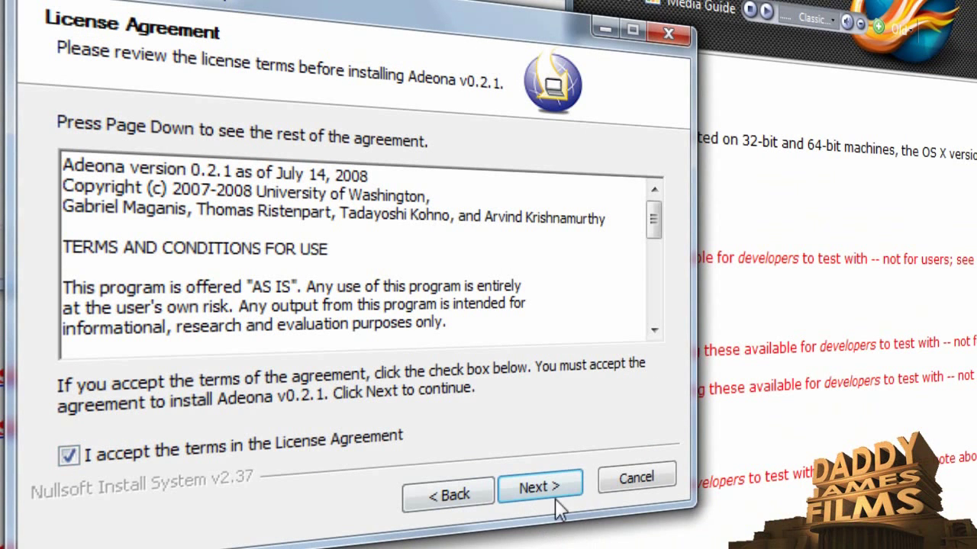
{"action": "left_click", "coordinate": [557, 493]}
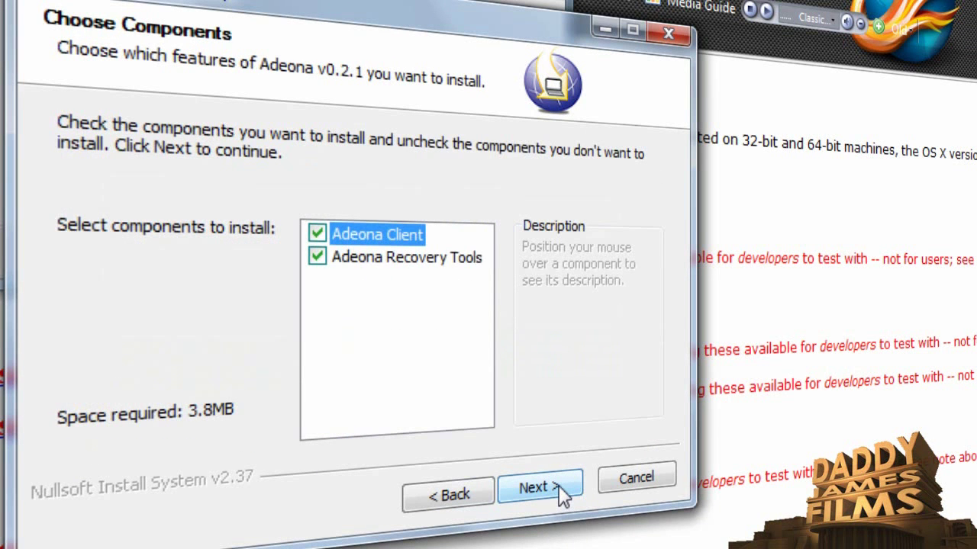
{"action": "left_click", "coordinate": [559, 491]}
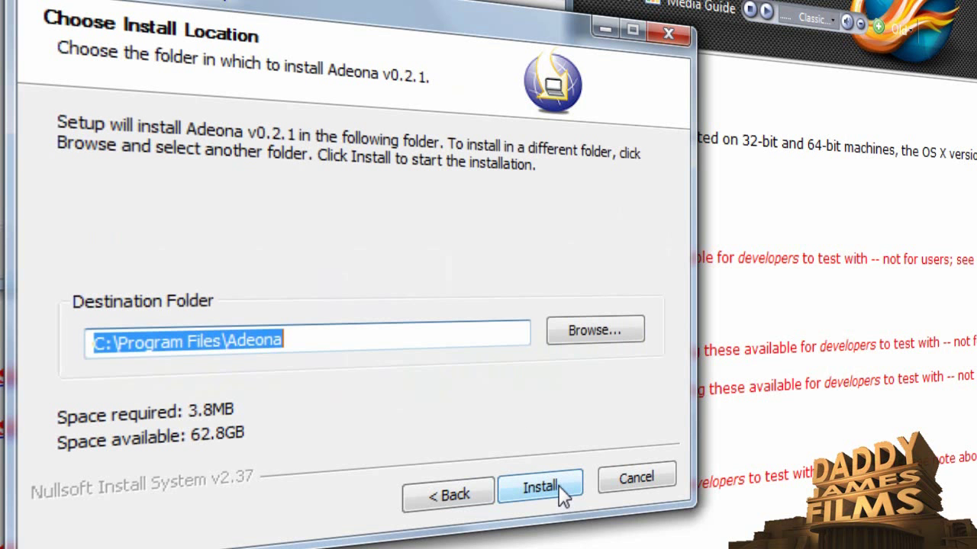
{"action": "left_click", "coordinate": [562, 492]}
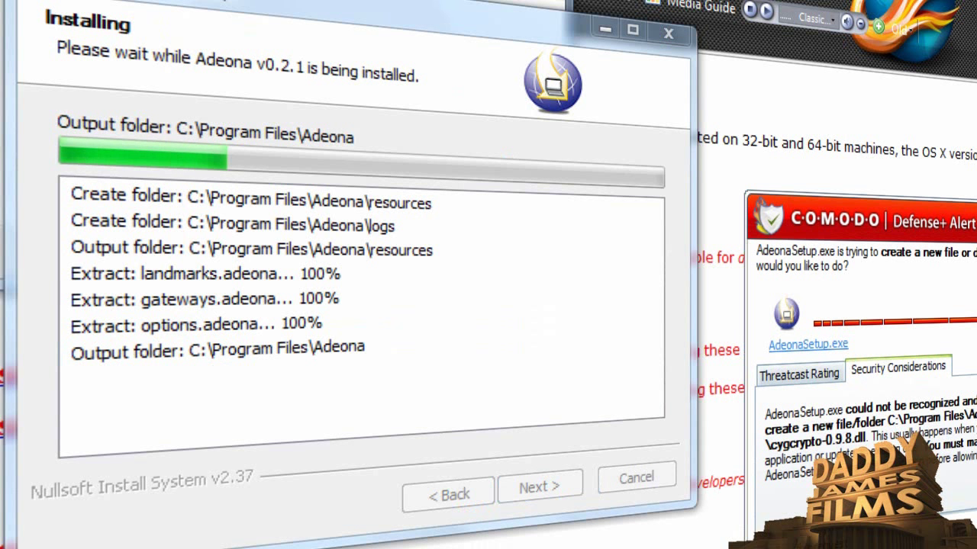
{"action": "left_click", "coordinate": [854, 534]}
{"action": "left_click", "coordinate": [536, 361]}
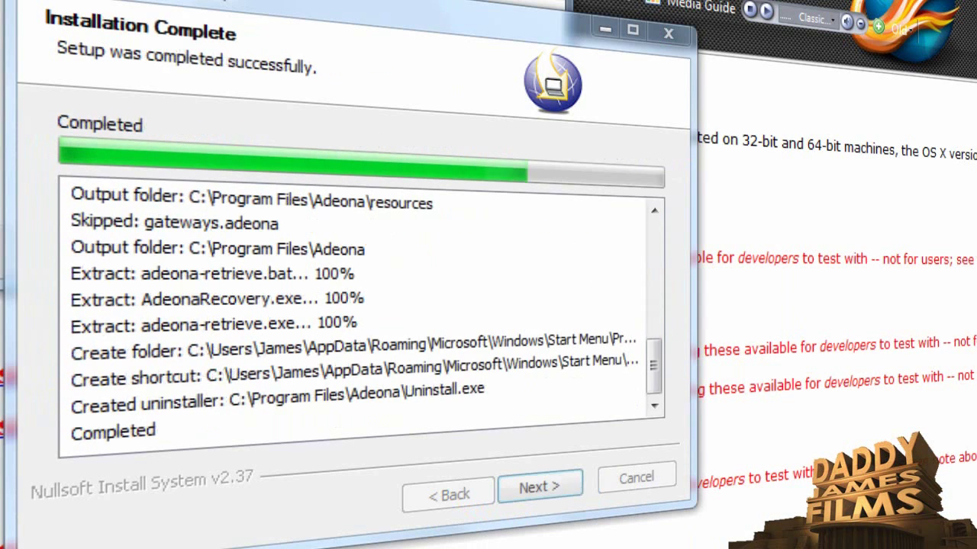
{"action": "left_click", "coordinate": [551, 490]}
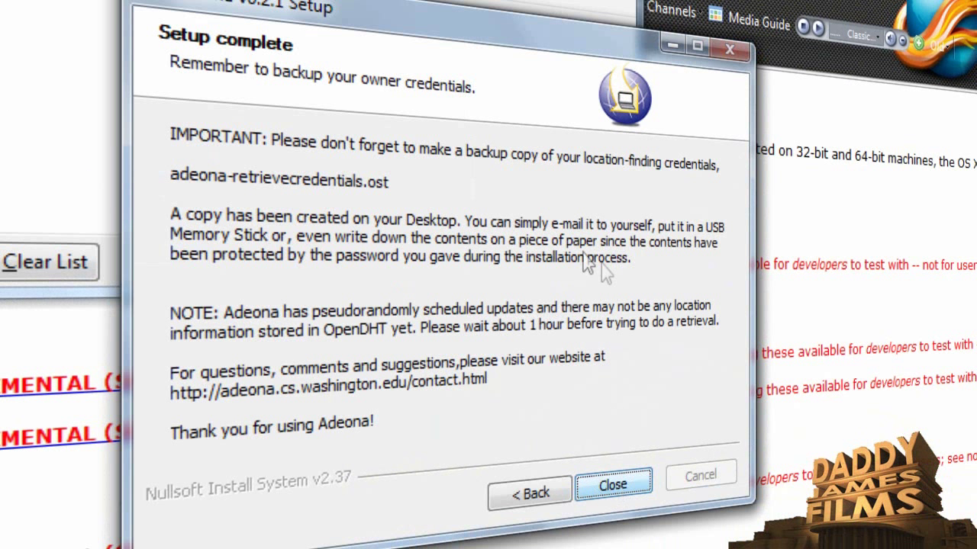
Close the finished Adeona Setup wizard.
{"action": "left_click", "coordinate": [621, 483]}
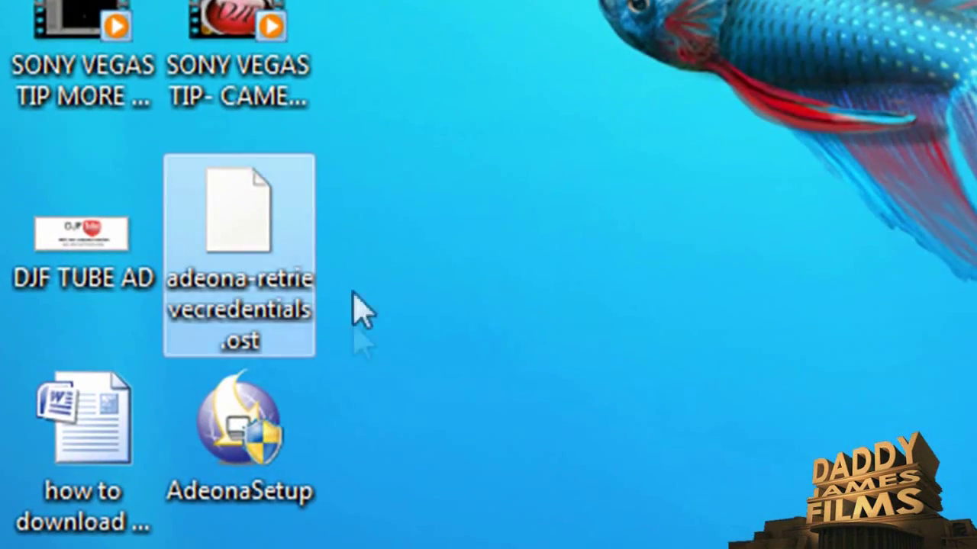
Open the adeona-retrievecredentials.ost file on the desktop, then bring up the Start menu.
{"action": "mouse_move", "coordinate": [246, 222]}
{"action": "double_click", "coordinate": [277, 252]}
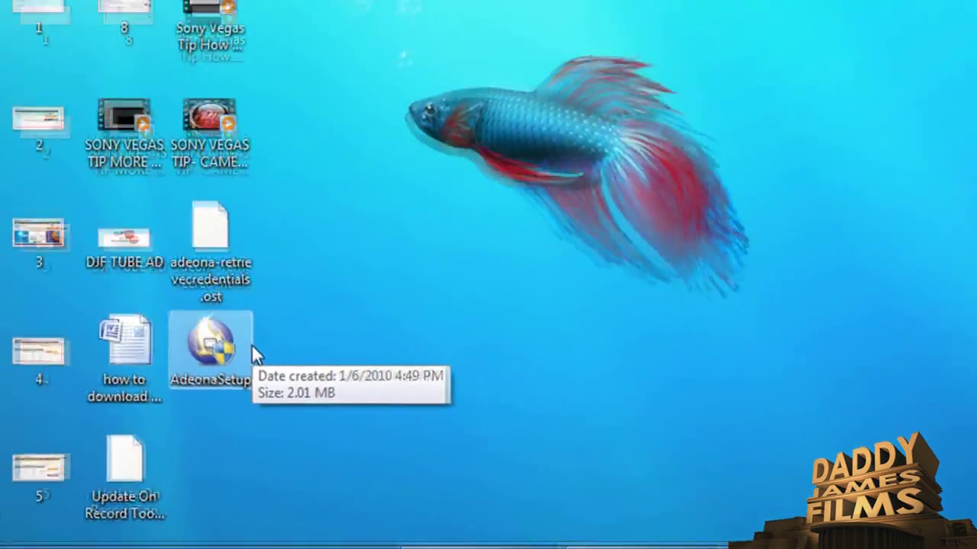
{"action": "left_click", "coordinate": [14, 536]}
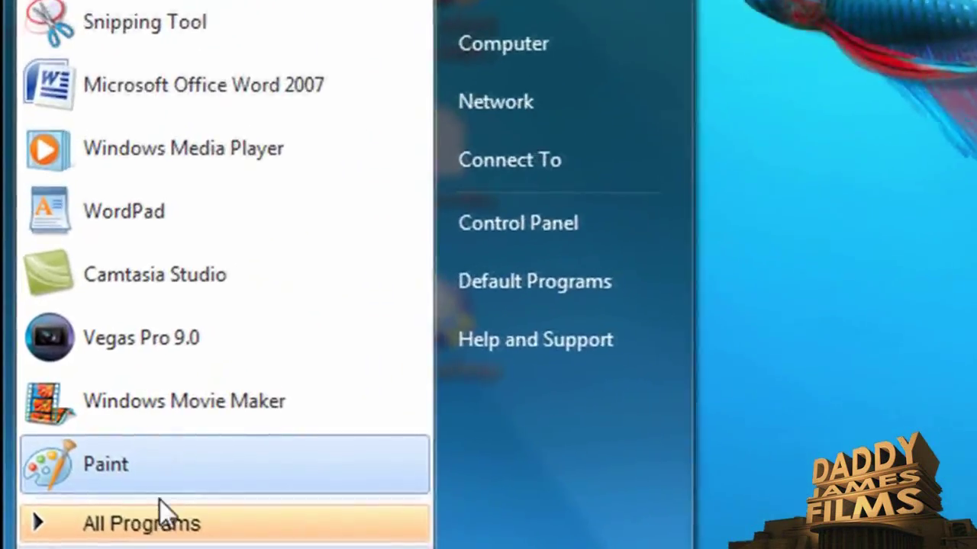
Expand the Adeona folder under All Programs in the Start menu.
{"action": "left_click", "coordinate": [159, 526]}
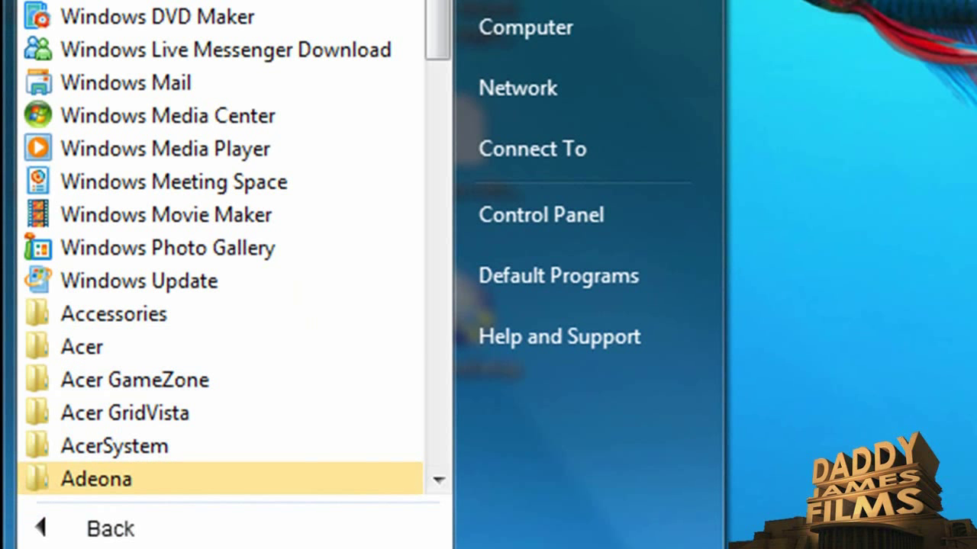
{"action": "scroll", "coordinate": [438, 479], "scroll_direction": "down", "scroll_amount": 3}
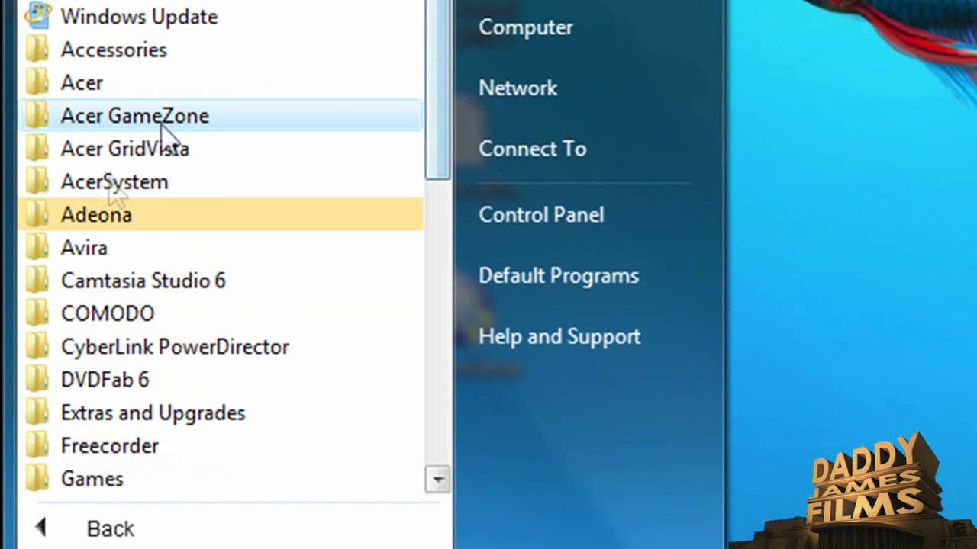
{"action": "left_click", "coordinate": [71, 217]}
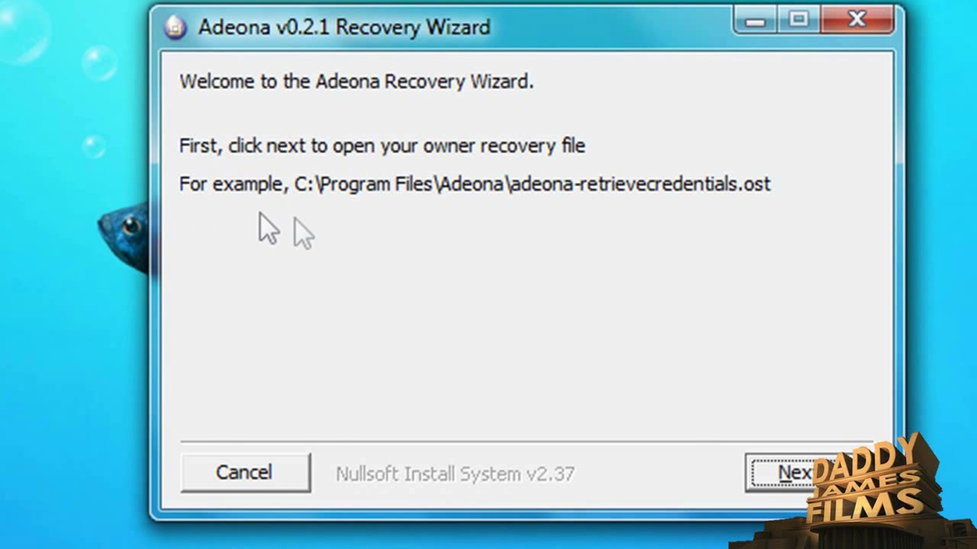
Load adeona-retrievecredentials.ost from the Desktop as the owner recovery file.
{"action": "left_click", "coordinate": [795, 458]}
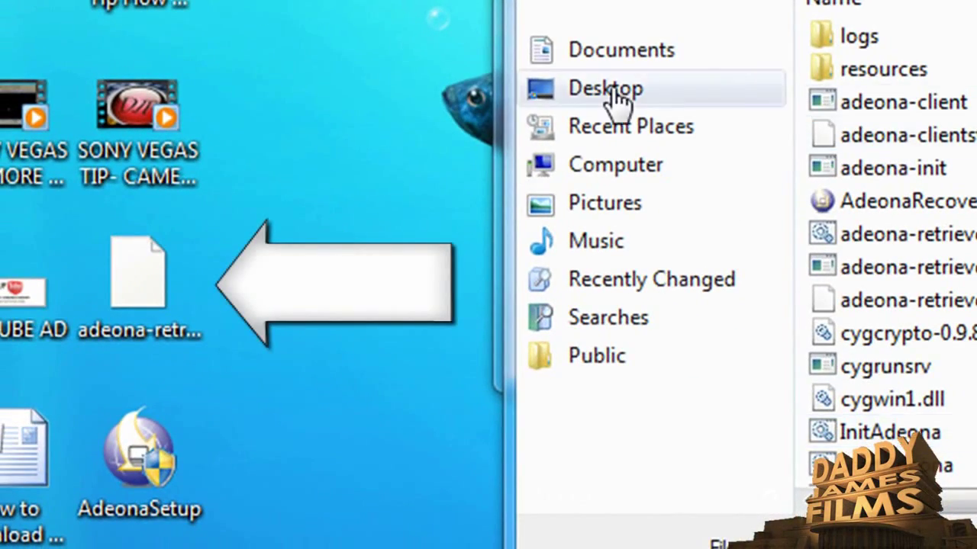
{"action": "left_click", "coordinate": [592, 91]}
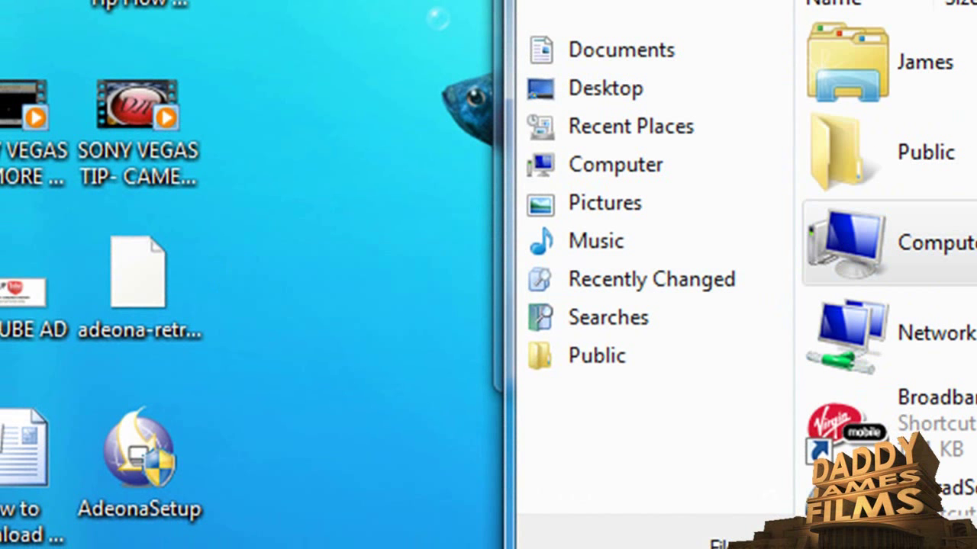
{"action": "scroll", "coordinate": [889, 267], "scroll_direction": "down", "scroll_amount": 5}
{"action": "scroll", "coordinate": [889, 267], "scroll_direction": "down", "scroll_amount": 6}
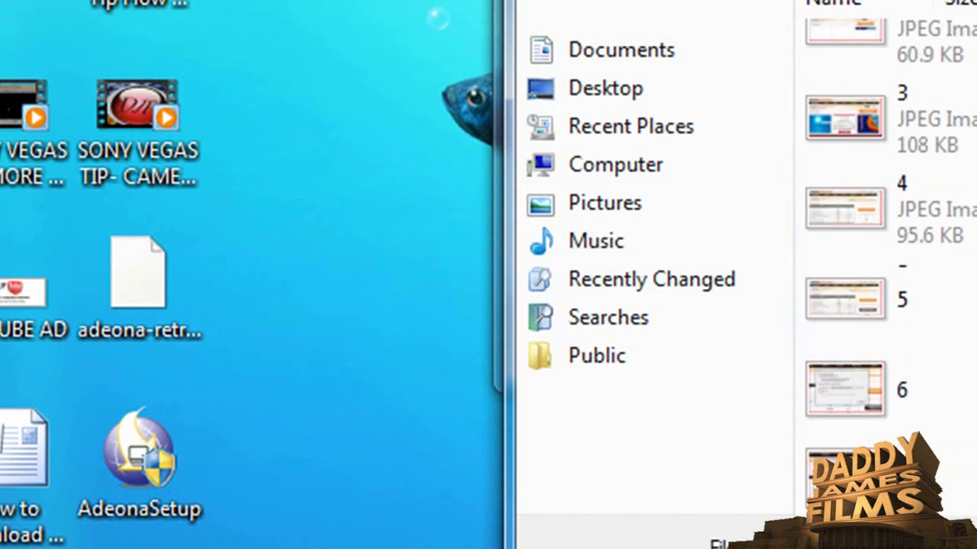
{"action": "scroll", "coordinate": [885, 229], "scroll_direction": "down", "scroll_amount": 2}
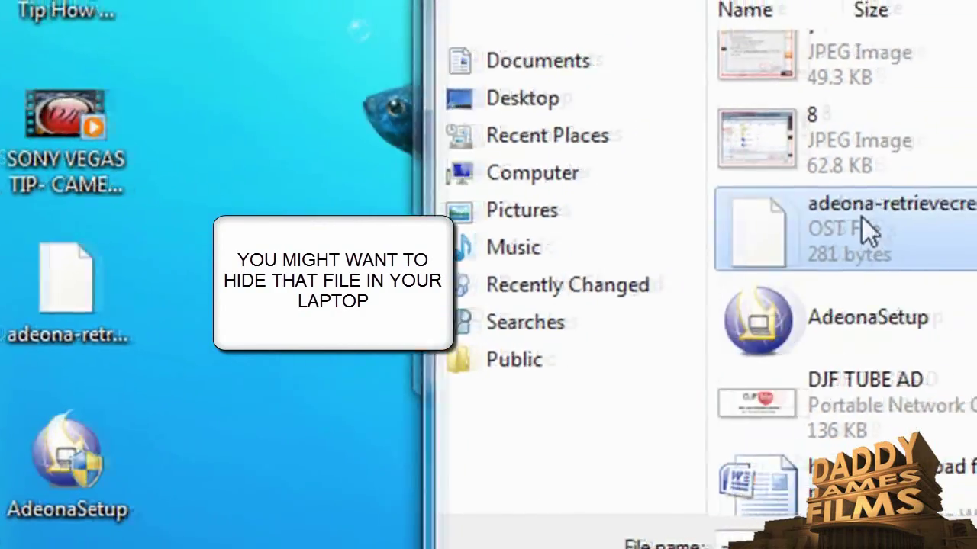
{"action": "left_click", "coordinate": [955, 224]}
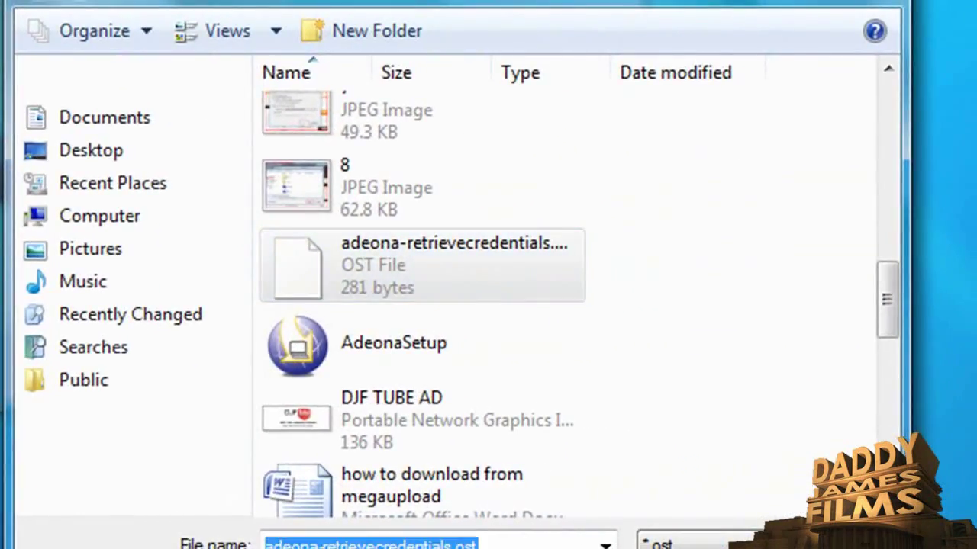
{"action": "key", "text": "Return"}
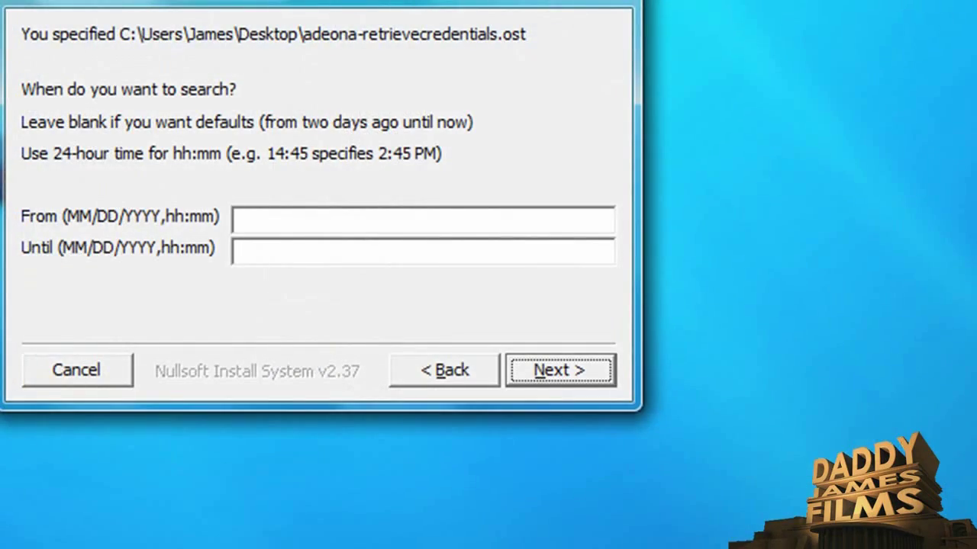
Search 01/06/2010 to 01/07/2010 for the first location and enter the Adeona password.
{"action": "left_click", "coordinate": [279, 217]}
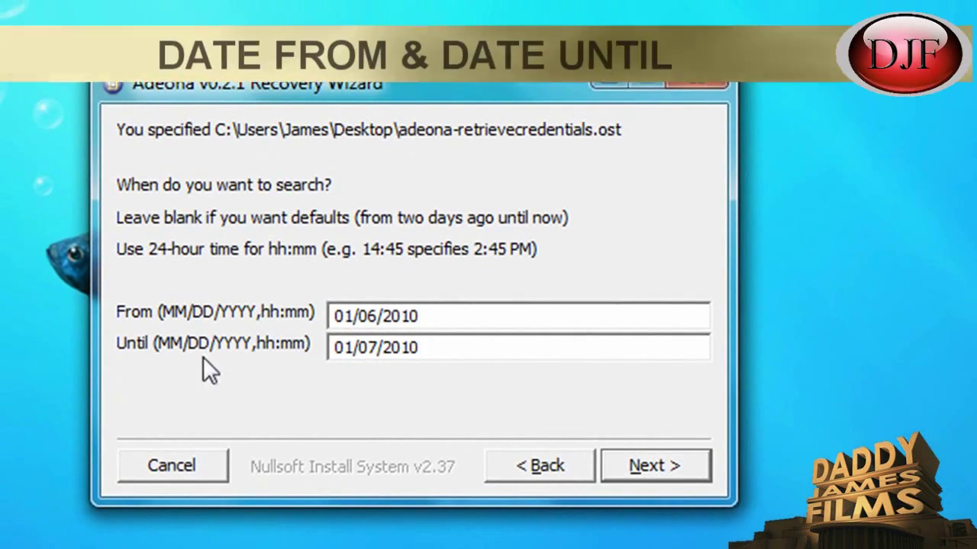
{"action": "left_click", "coordinate": [644, 466]}
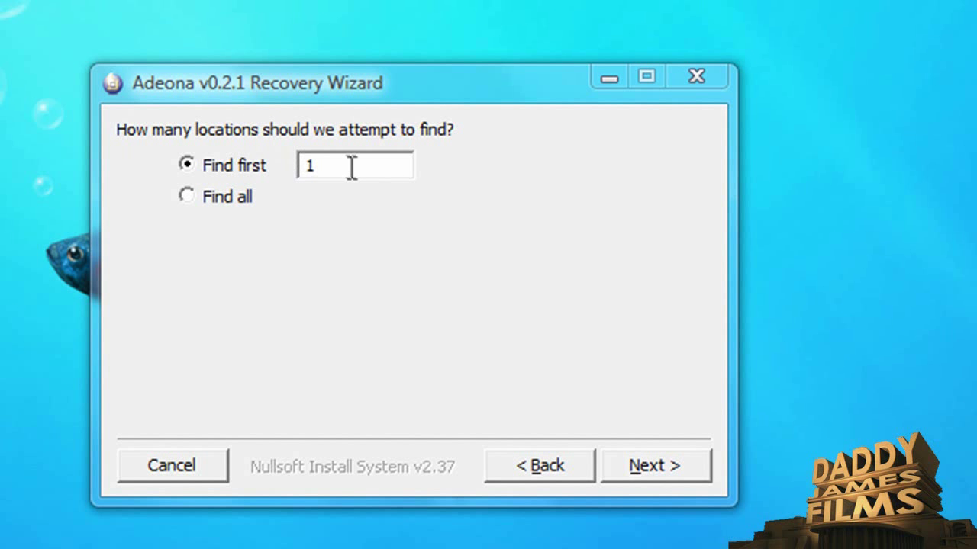
{"action": "left_click", "coordinate": [655, 469]}
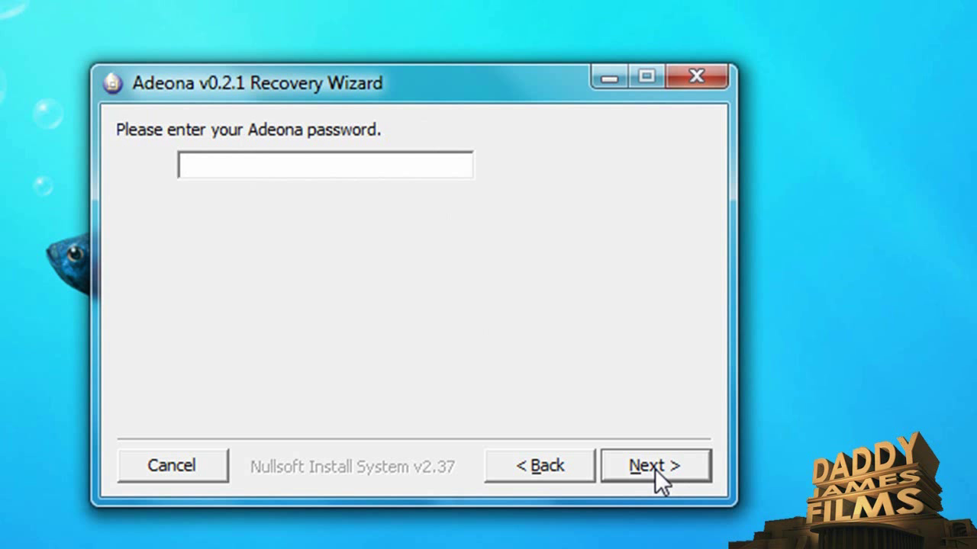
{"action": "left_click", "coordinate": [664, 468]}
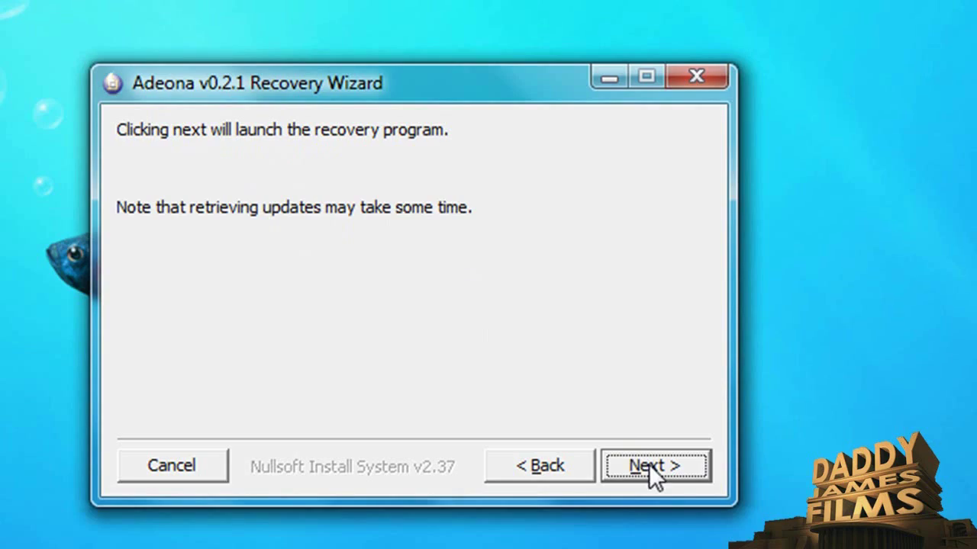
Retrieve the 01/06/2010 16:52 location update and open the saved adeona_retrieve_results file from the Desktop.
{"action": "left_click", "coordinate": [648, 464]}
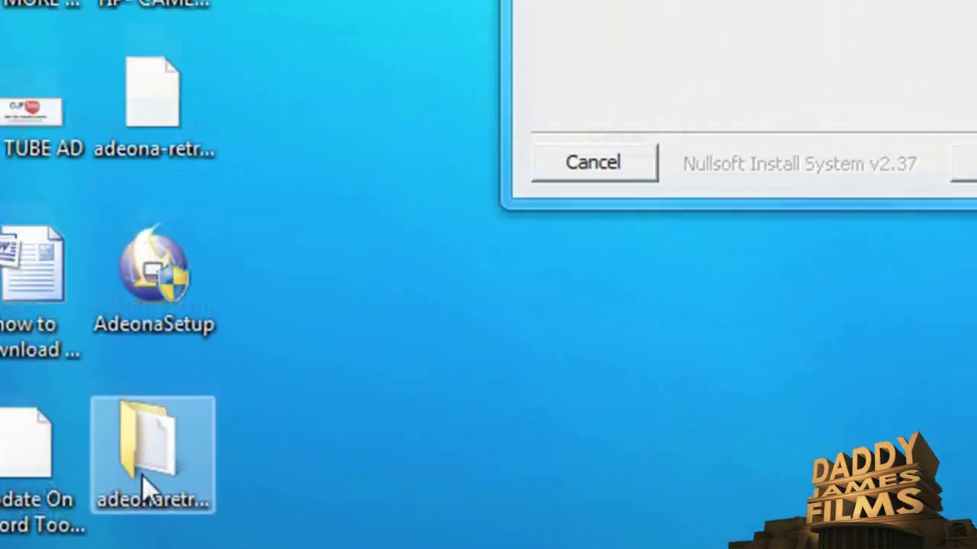
{"action": "double_click", "coordinate": [142, 475]}
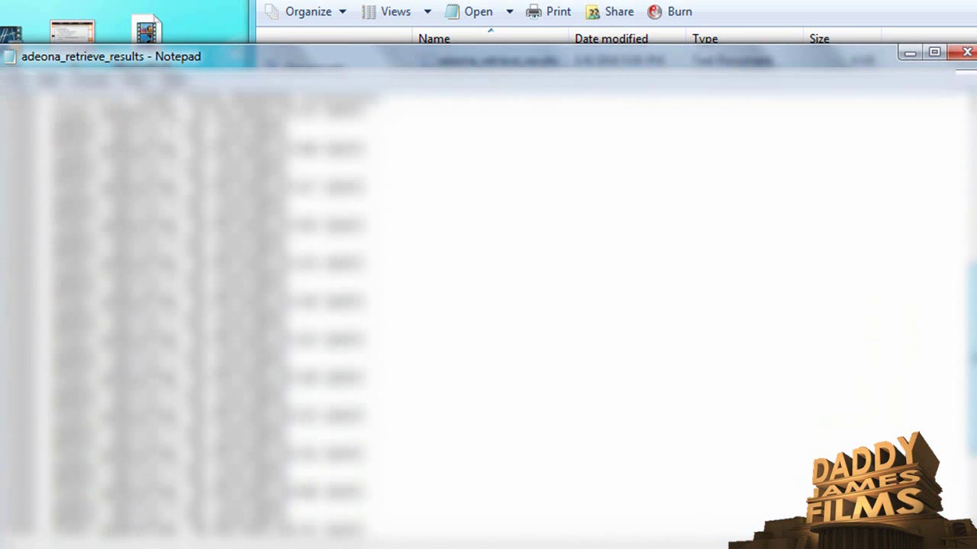
Scroll up through the adeona_retrieve_results entries to review the recovered location data.
{"action": "scroll", "coordinate": [489, 305], "scroll_direction": "up", "scroll_amount": 6}
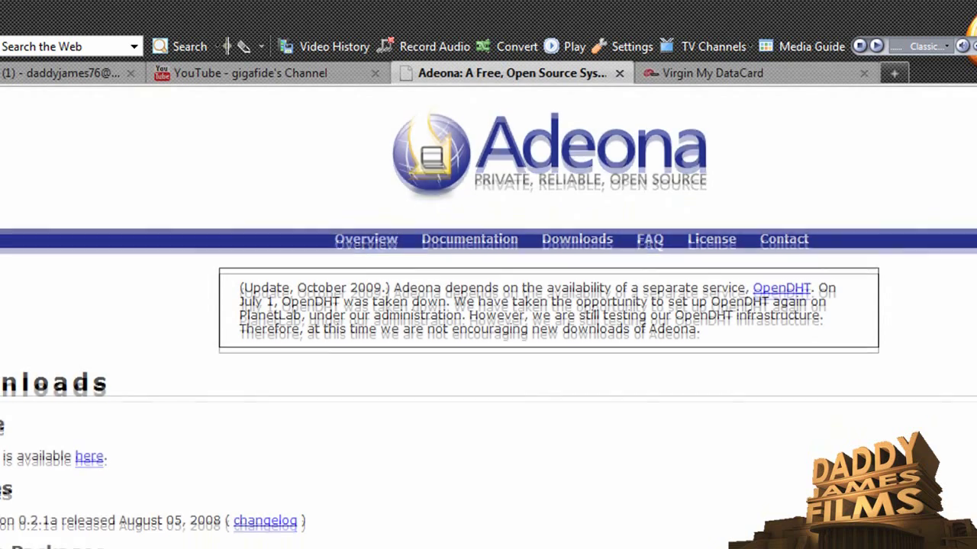
{"action": "scroll", "coordinate": [489, 328], "scroll_direction": "down", "scroll_amount": 10}
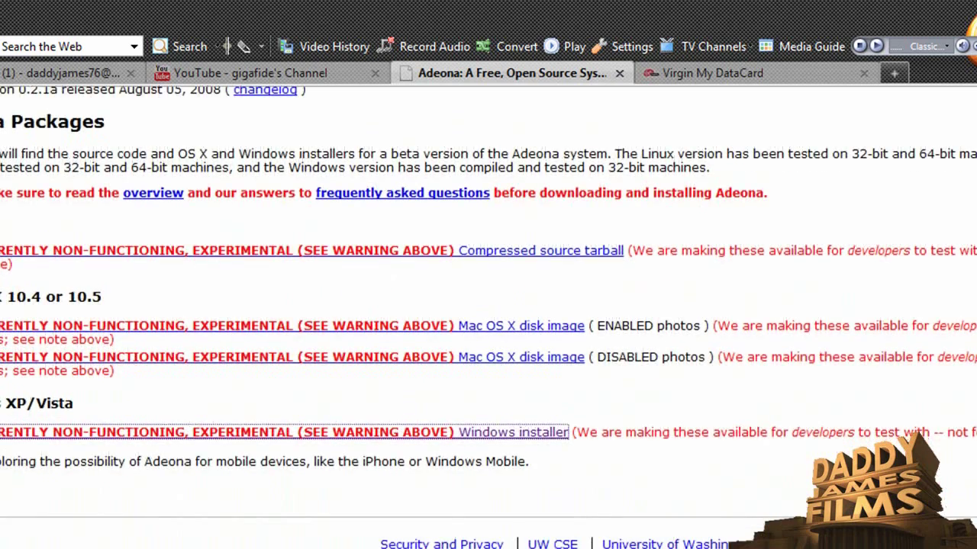
{"action": "scroll", "coordinate": [488, 318], "scroll_direction": "up", "scroll_amount": 10}
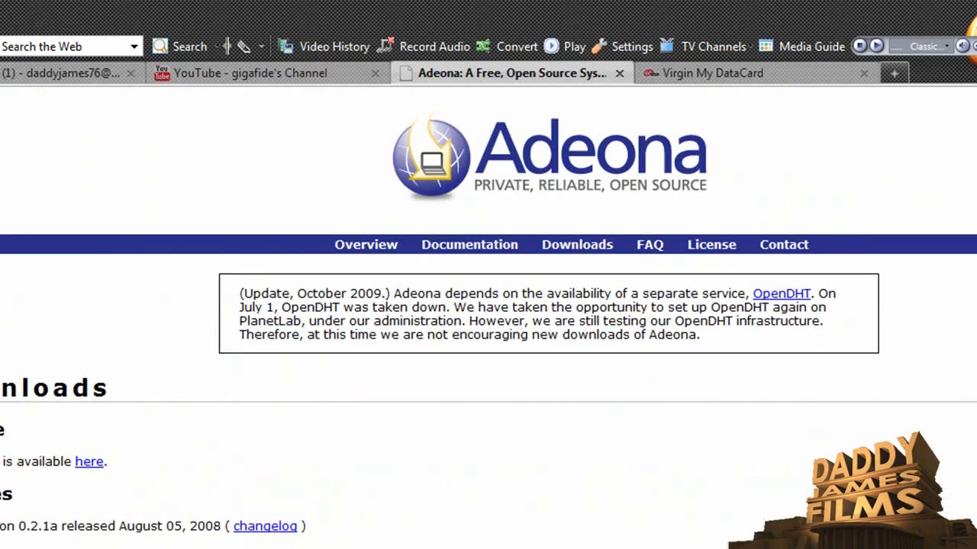